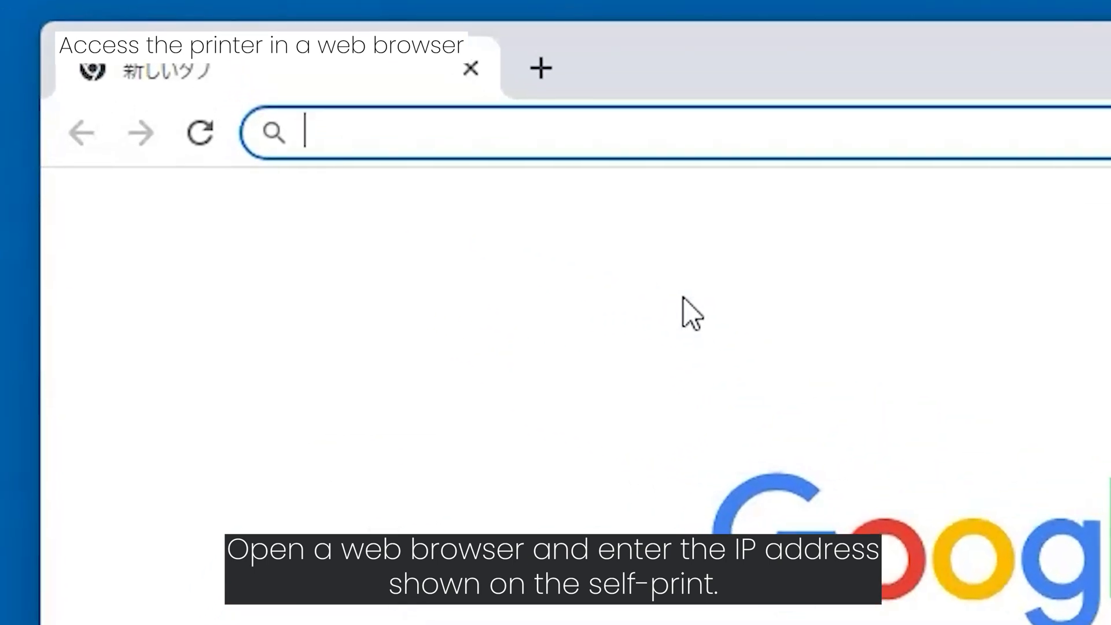
Step: Load the LAN board's CONFIG General settings page at 192.168.0.101
type("192.")
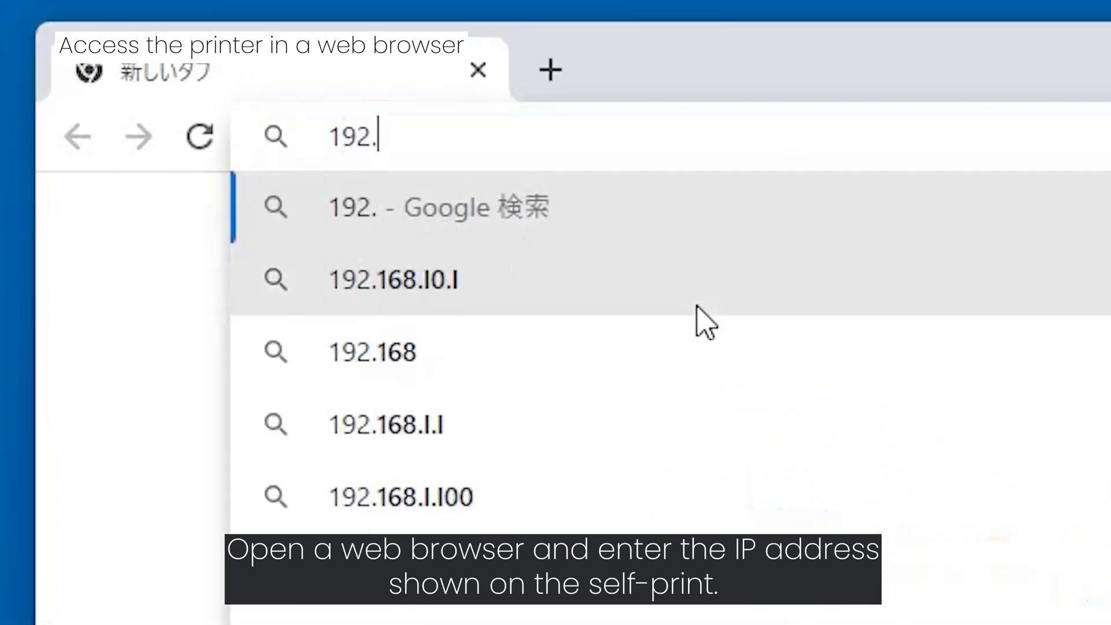
type("168")
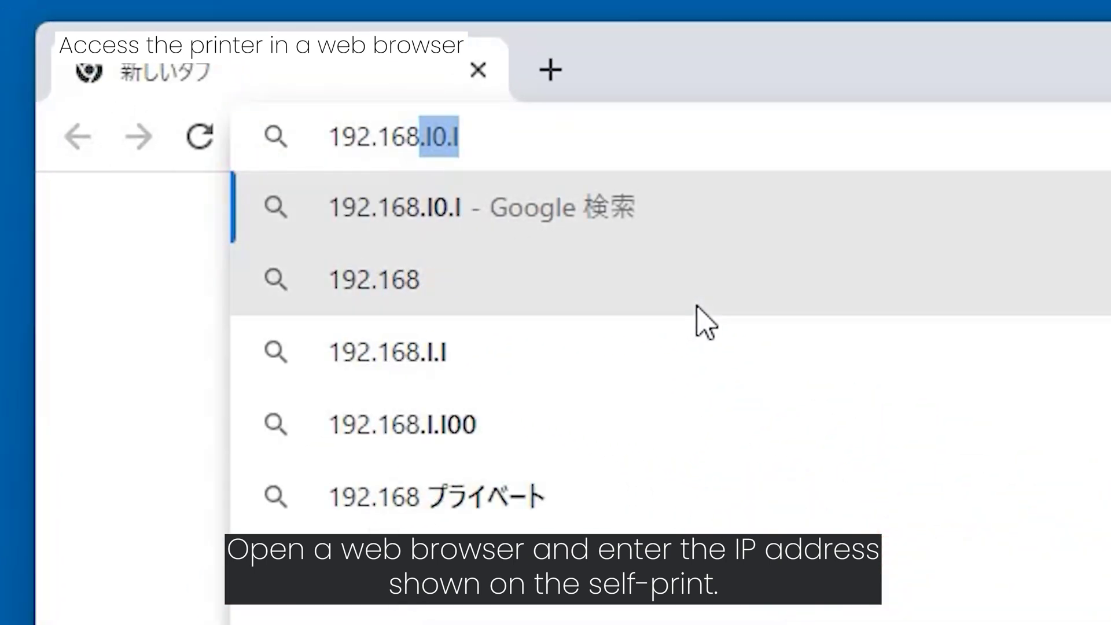
type(".0.1")
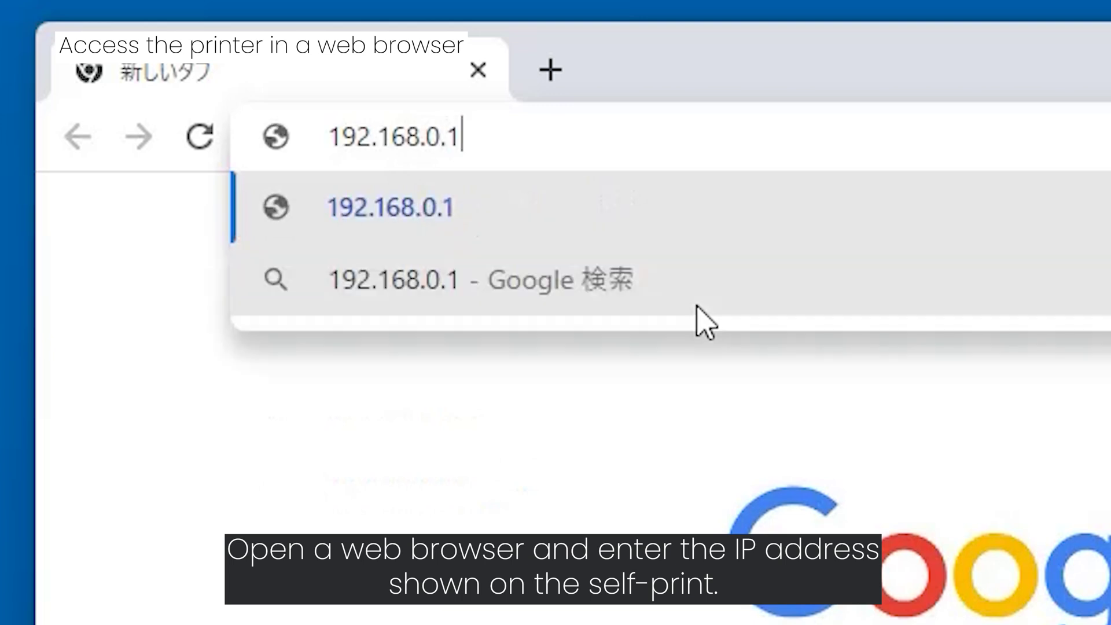
type("01")
key("Return")
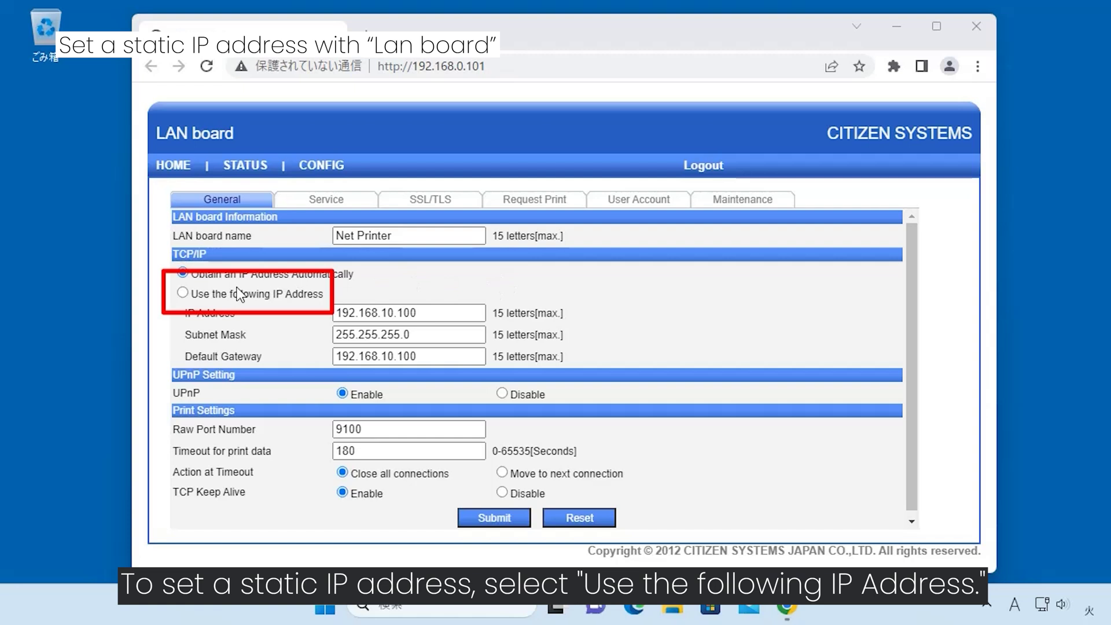
Step: Switch TCP/IP to fixed IP 192.168.0.150 with gateway 192.168.0.1, submit, and acknowledge the notice
left_click(184, 293)
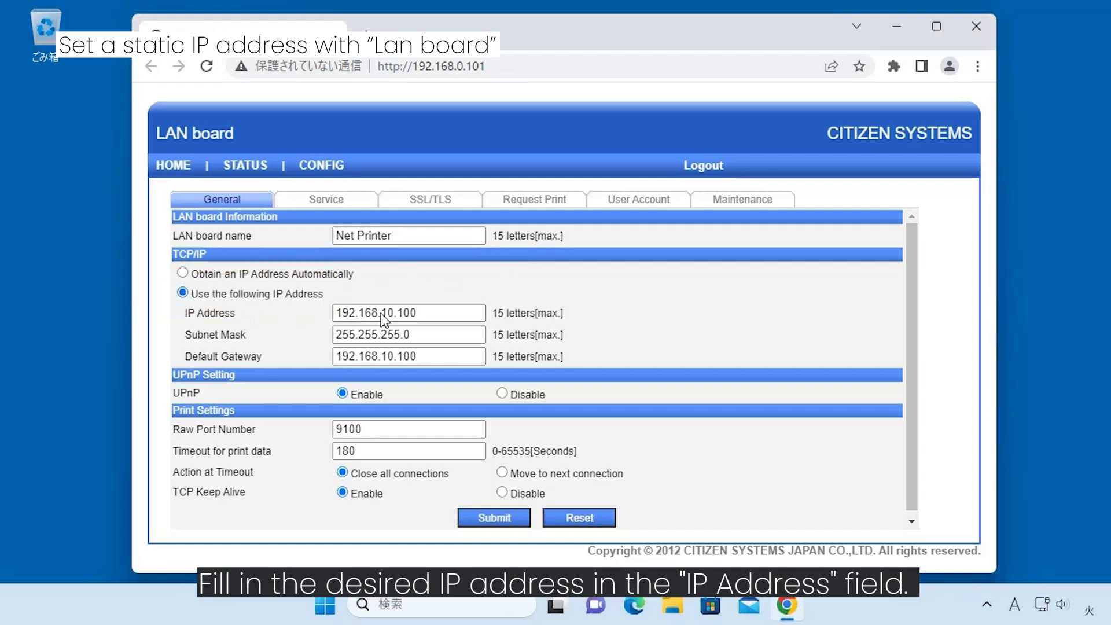
left_click_drag(380, 313, 432, 320)
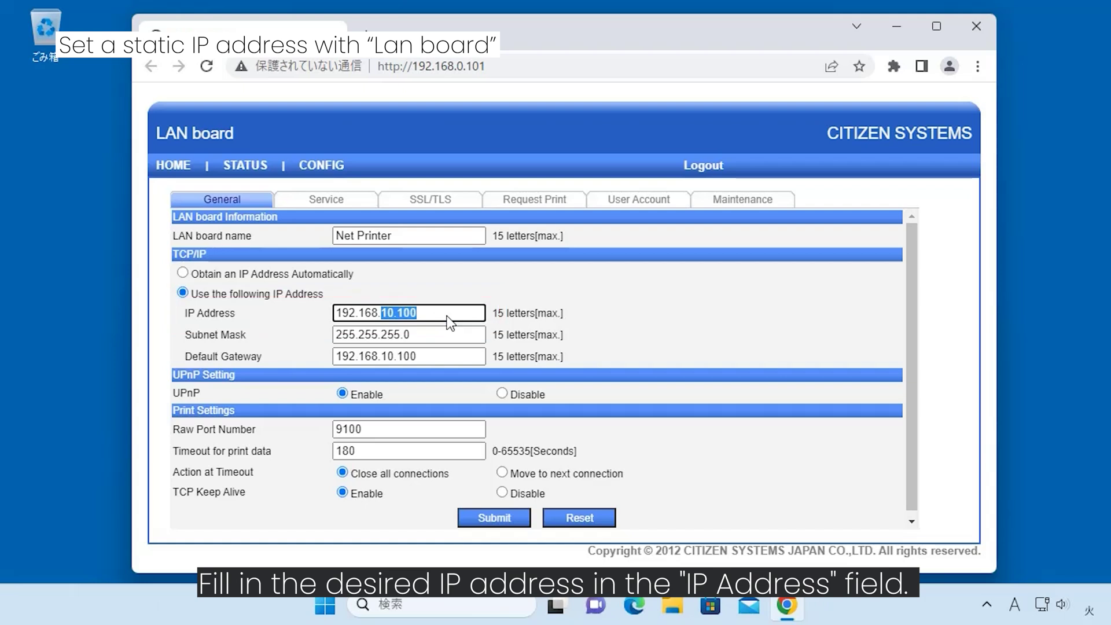
type("0.150")
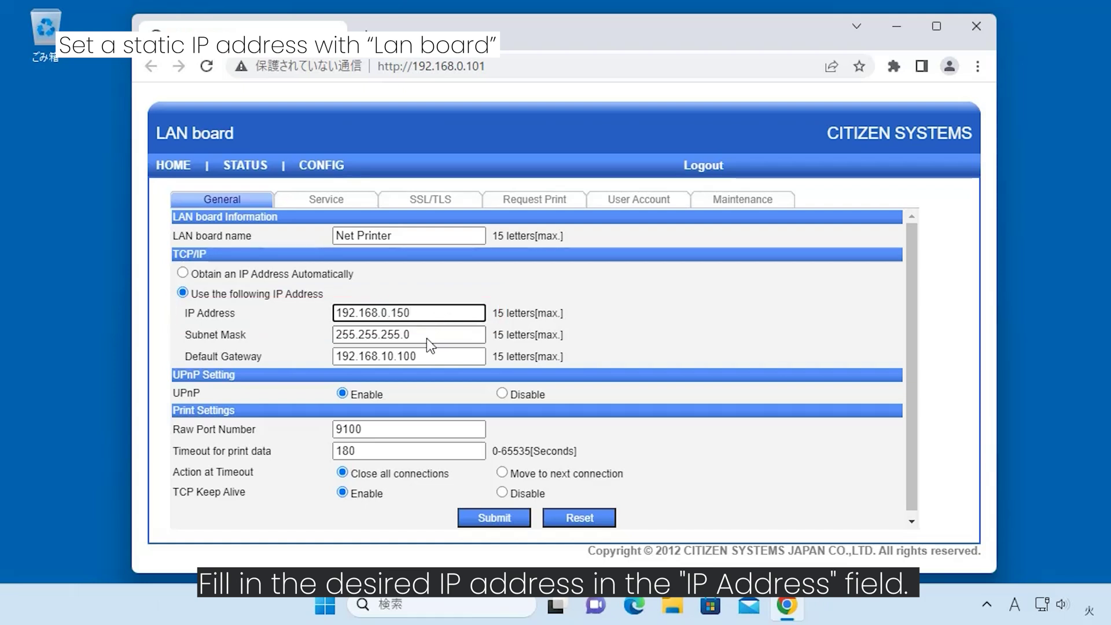
left_click(383, 354)
left_click_drag(383, 354, 432, 357)
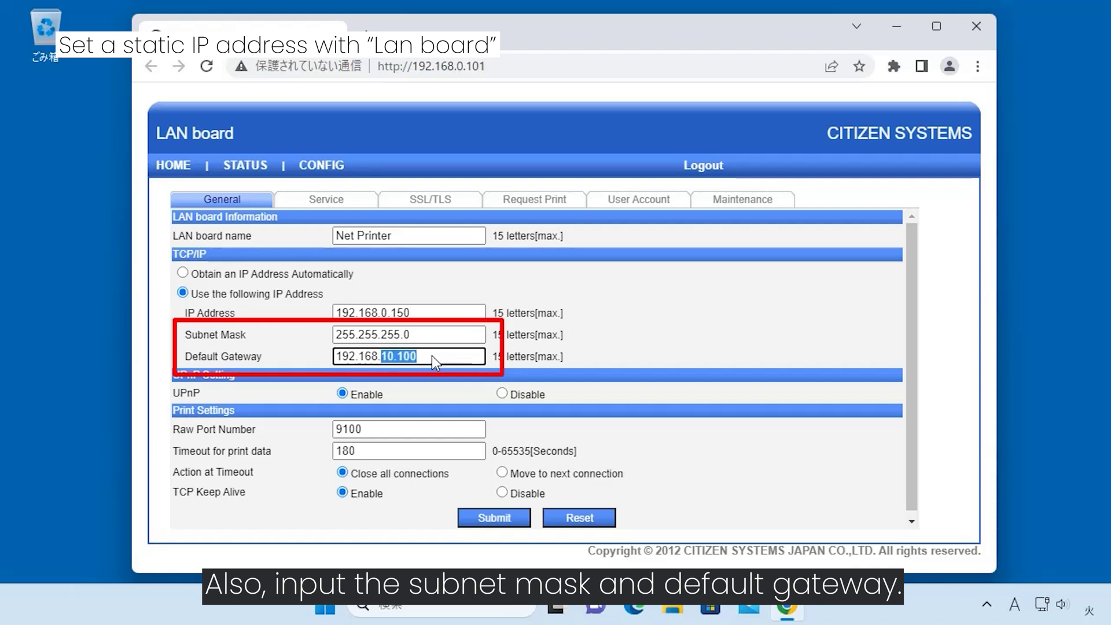
type("0.1")
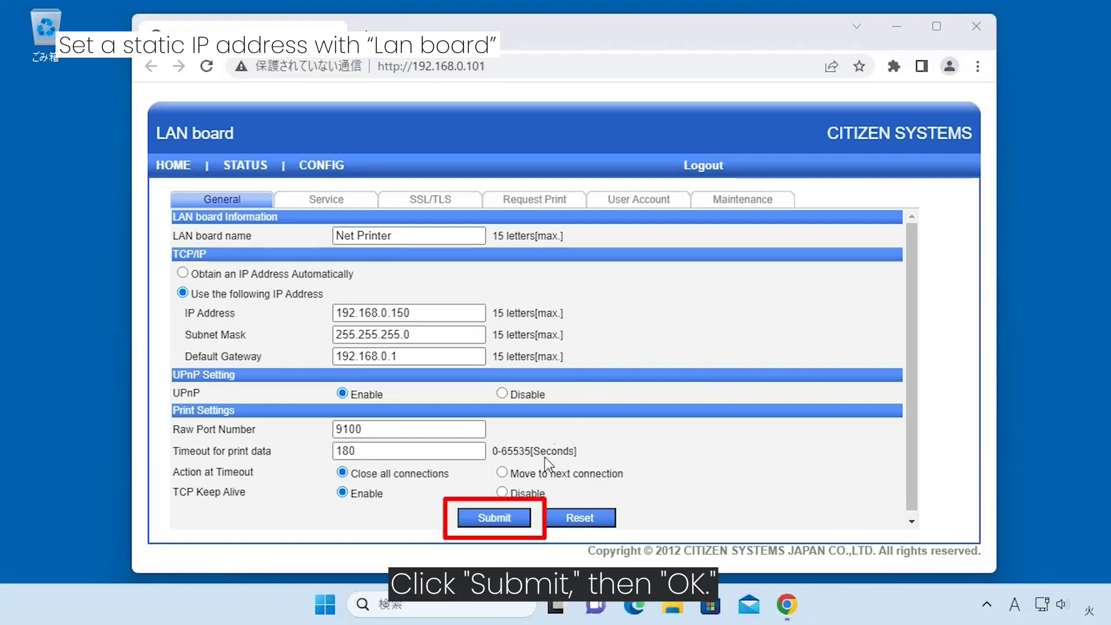
left_click(508, 518)
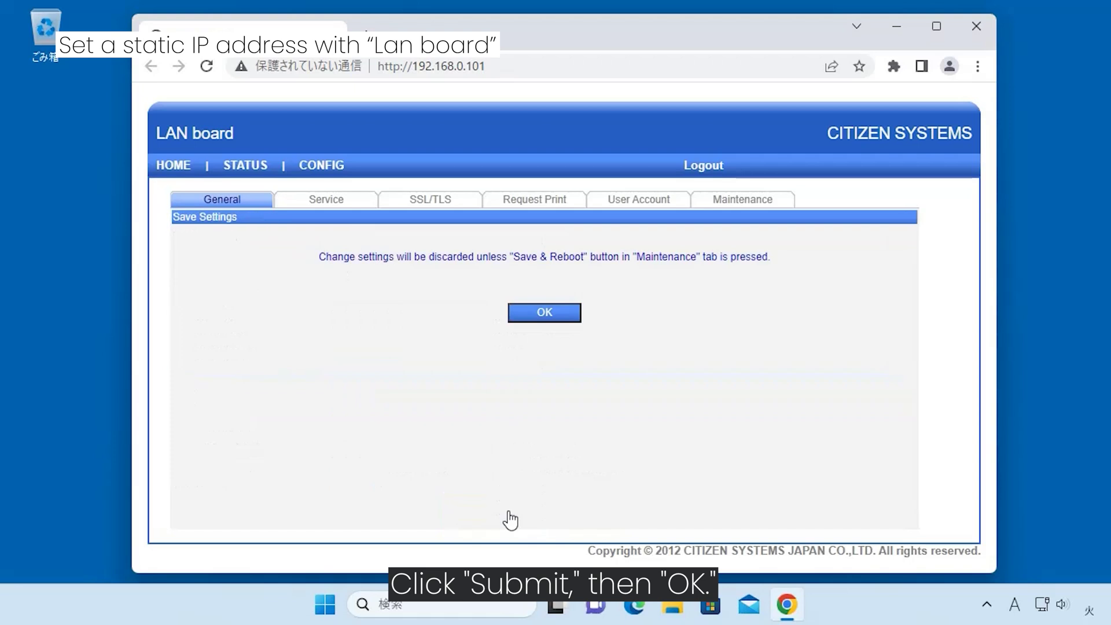
left_click(567, 317)
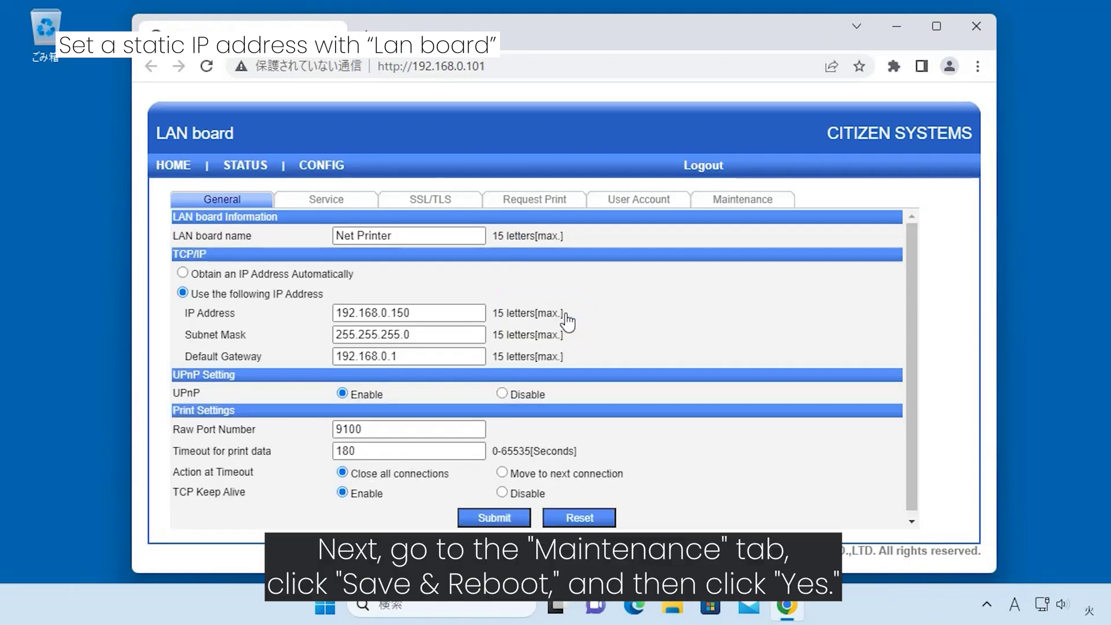
Step: Run Save & Reboot from the Maintenance tab and confirm it
left_click(773, 207)
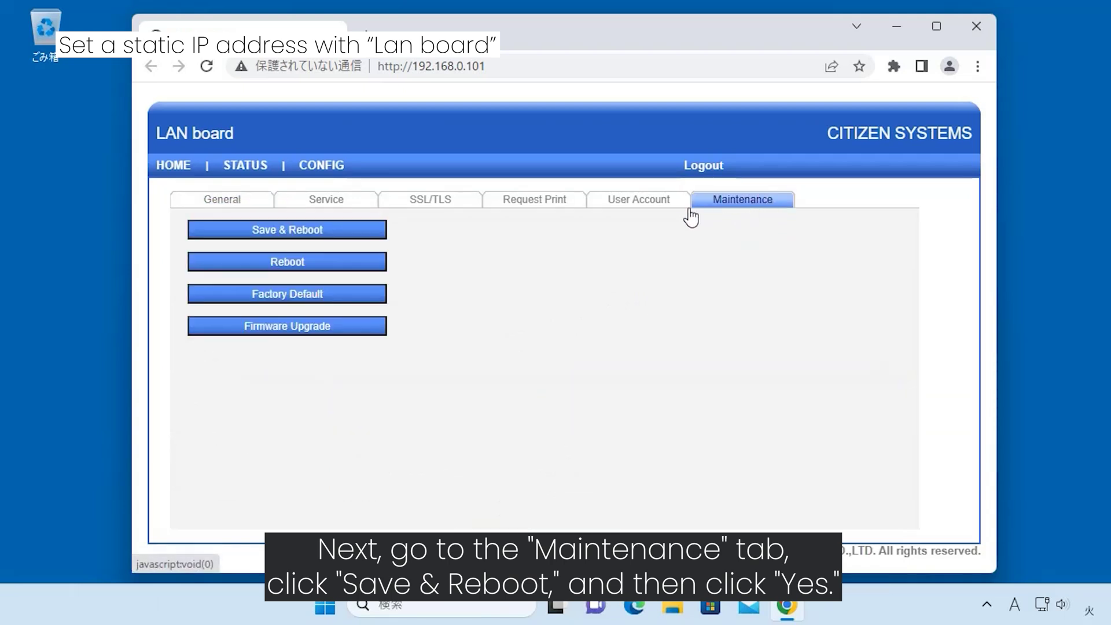
left_click(374, 235)
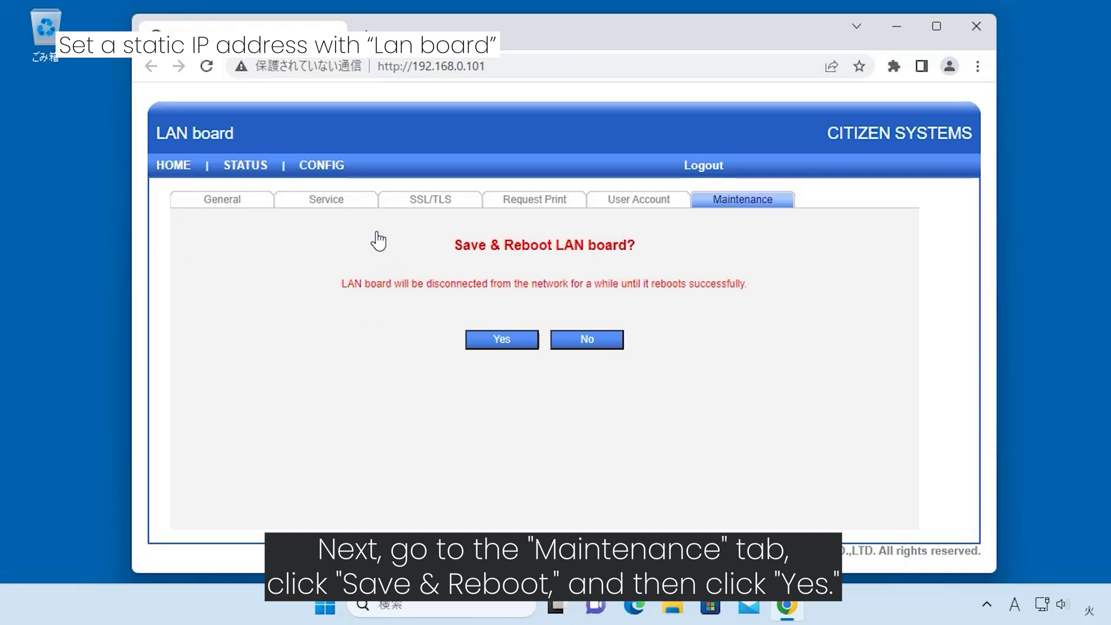
left_click(488, 341)
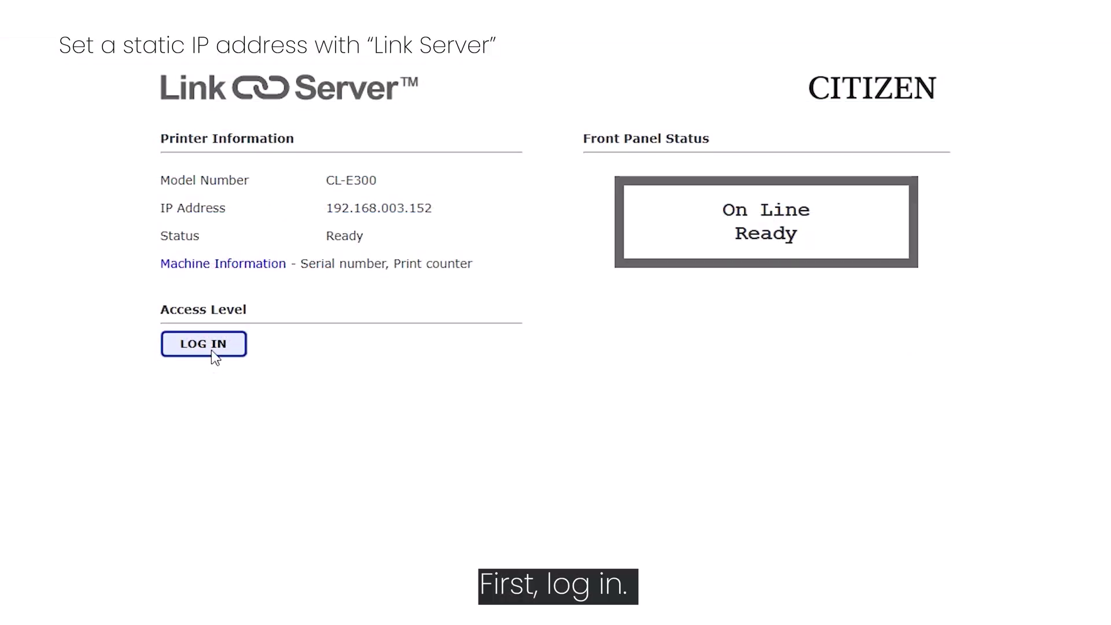
Step: Log in to Citizen Link Server and open the interface configuration settings
left_click(209, 343)
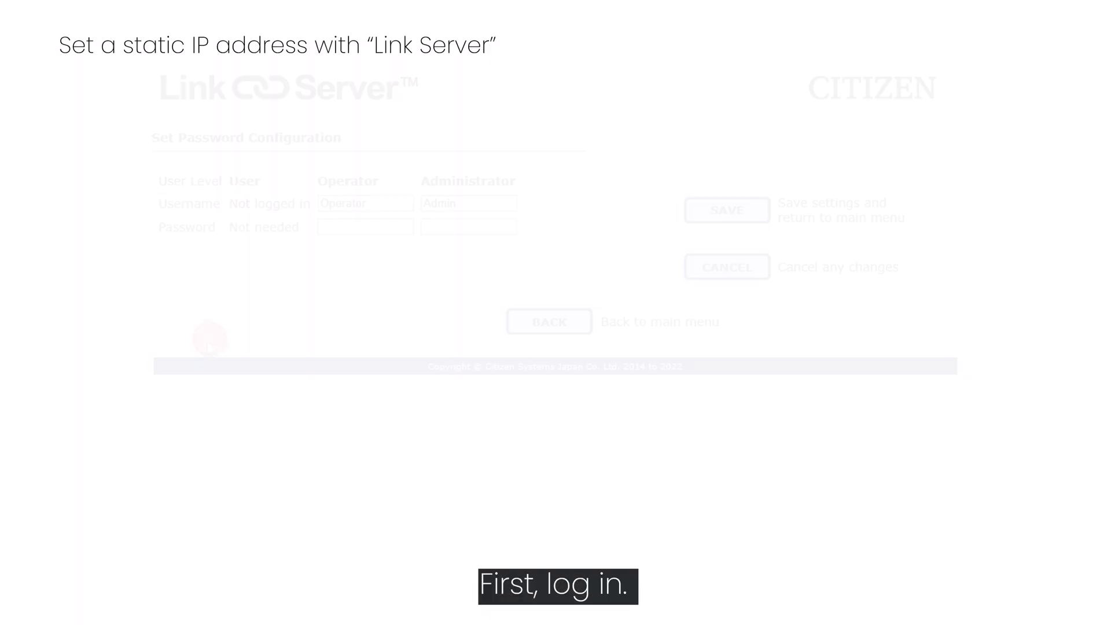
scroll(964, 305, "down", 2)
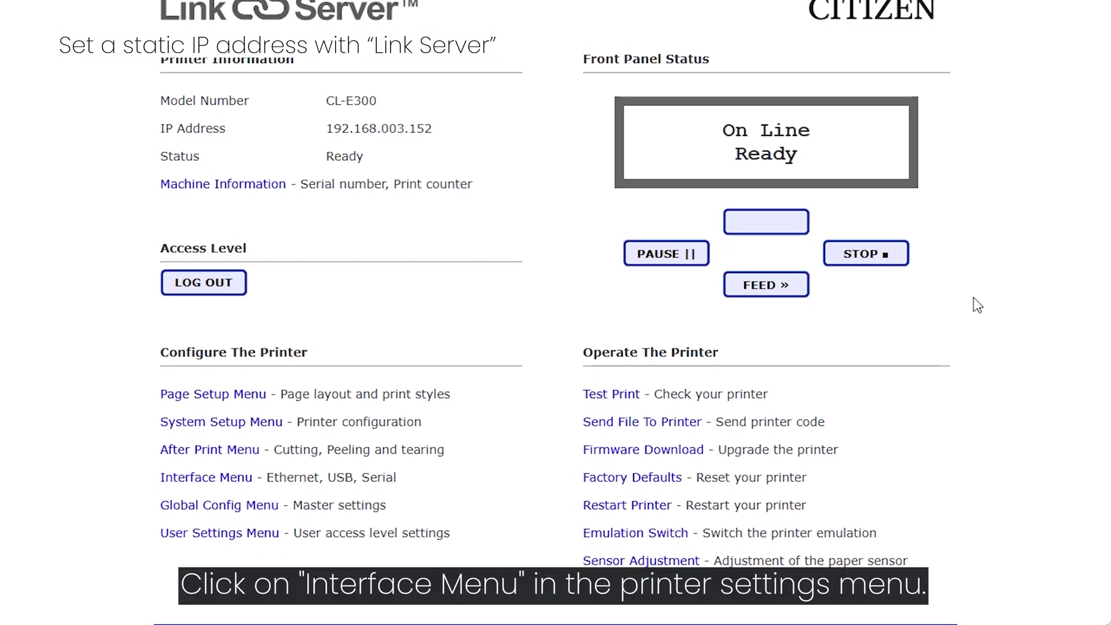
left_click(244, 480)
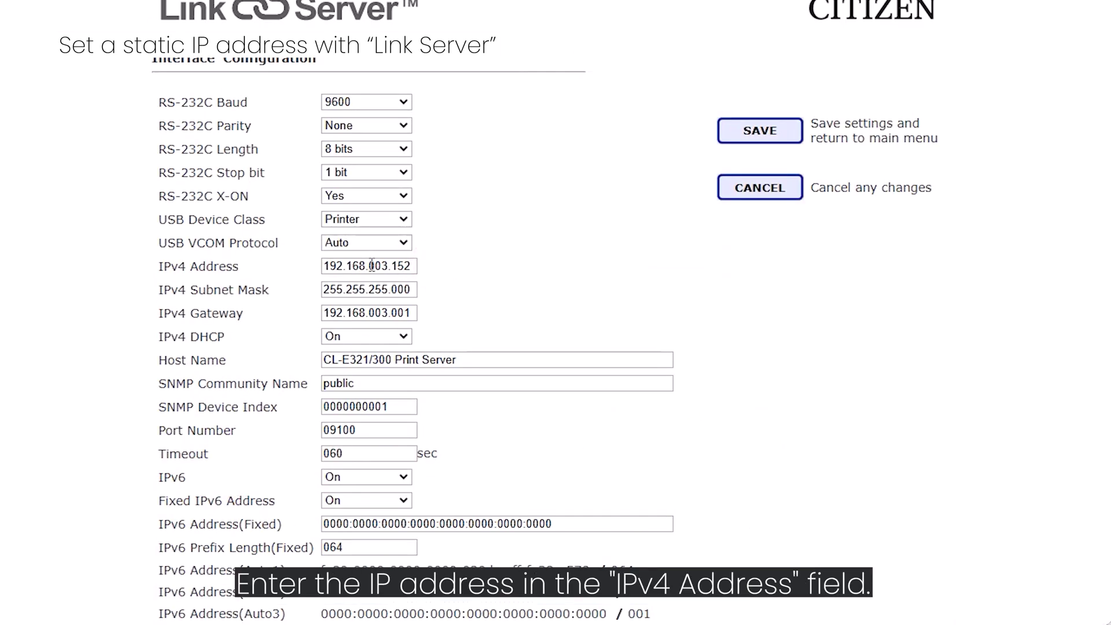
Step: Check the IPv4 address, subnet mask and gateway values, then set IPv4 DHCP to Off
left_click_drag(324, 266, 414, 266)
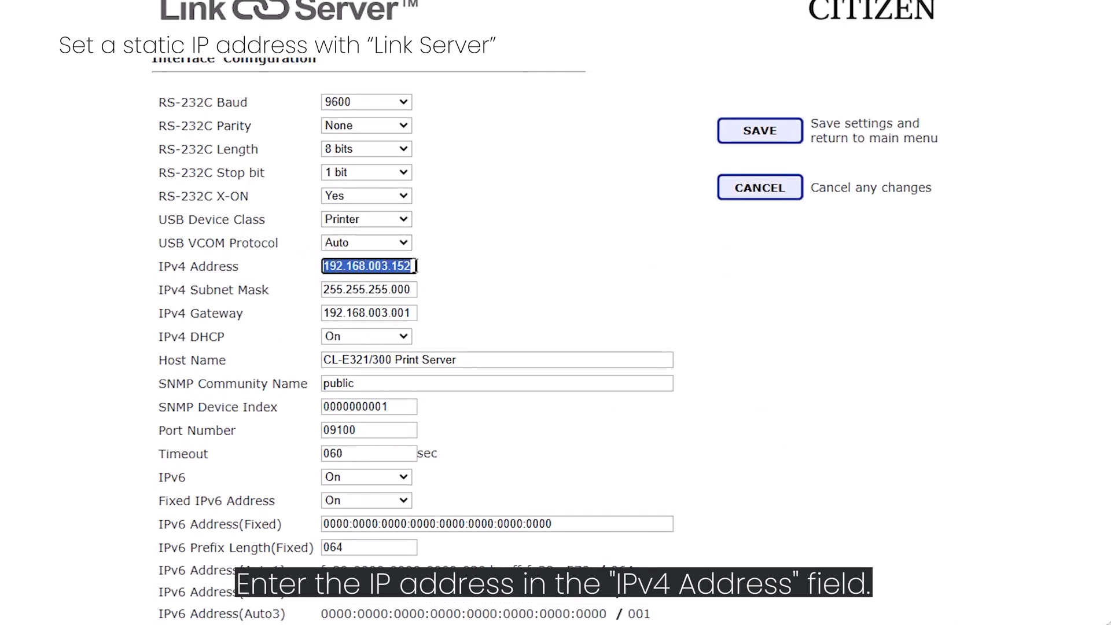
left_click(473, 280)
left_click_drag(323, 290, 423, 287)
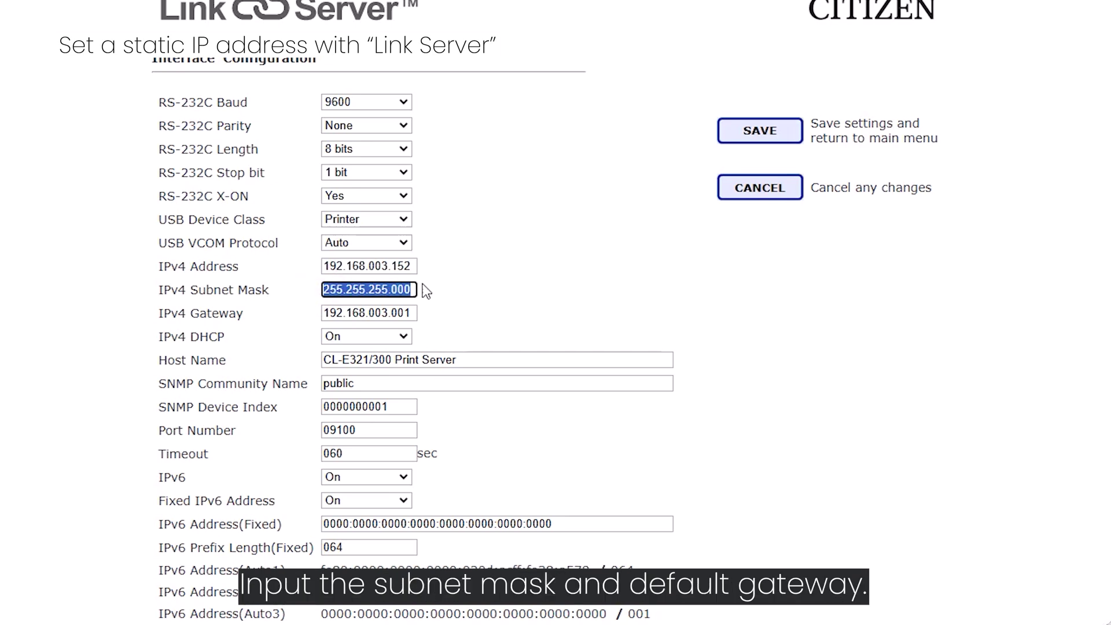
left_click(466, 298)
left_click_drag(324, 315, 434, 314)
left_click(455, 345)
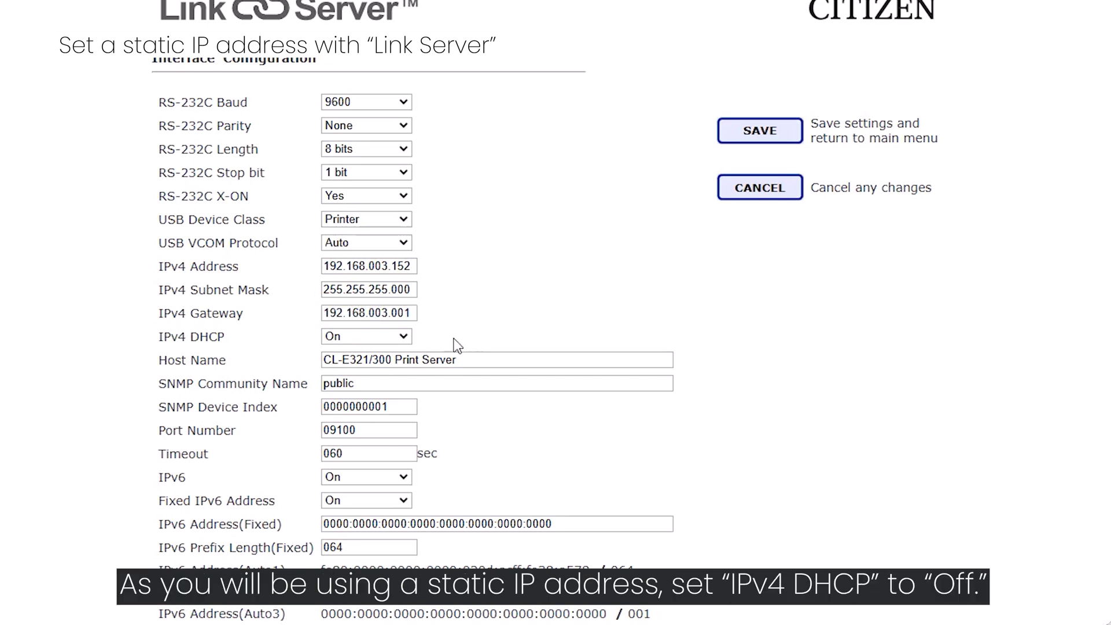
left_click(396, 337)
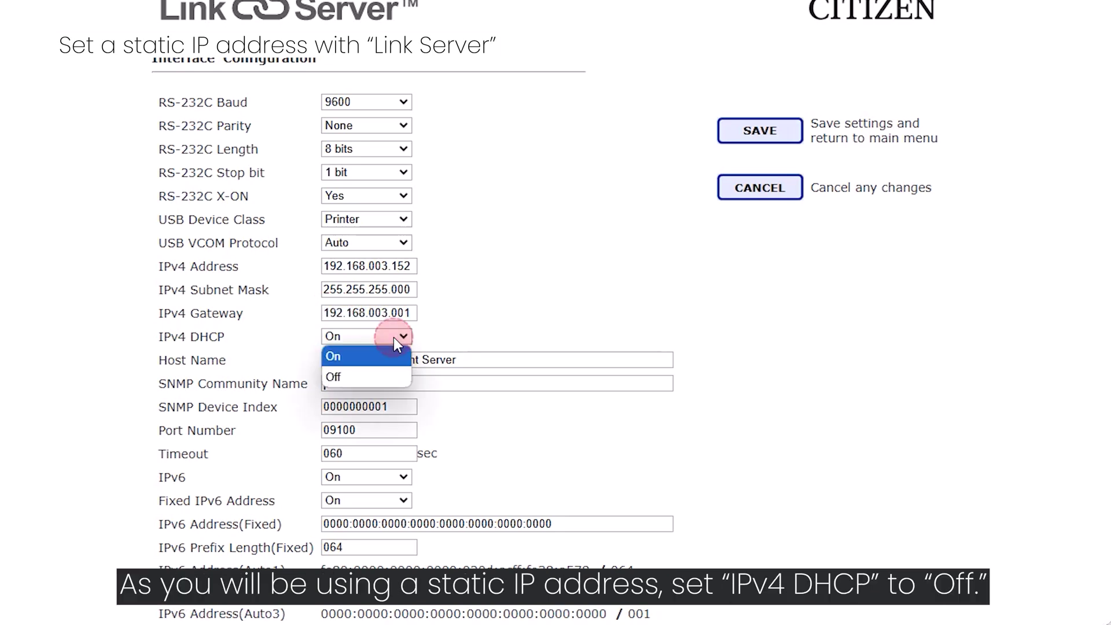
left_click(376, 376)
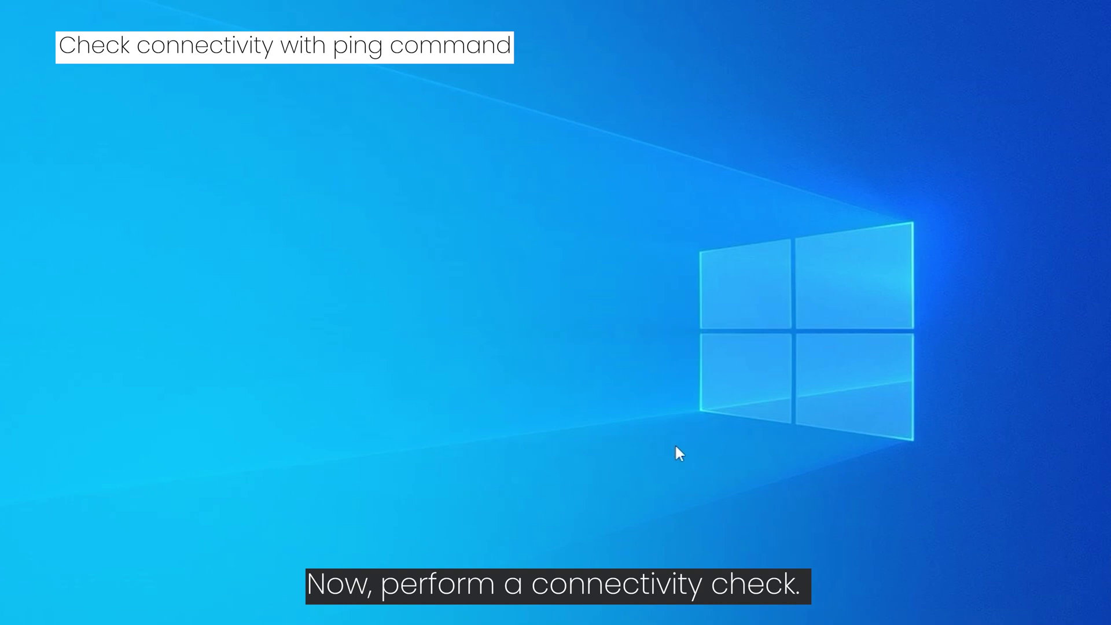
Step: Enter cmd in the Win+R Run box to start Command Prompt
key("super+r")
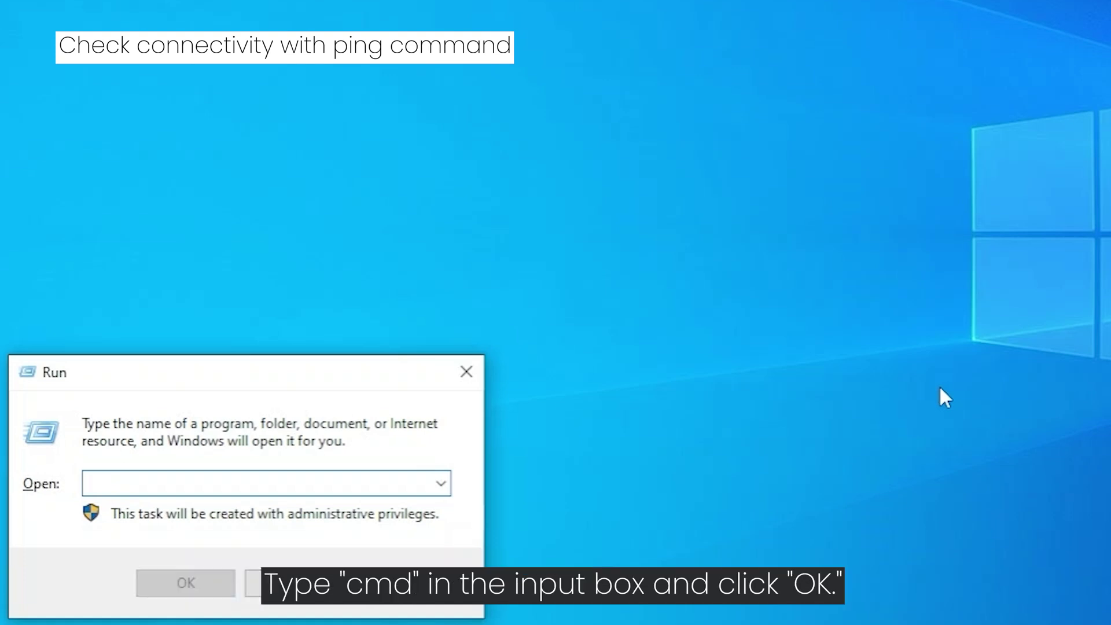
type("cmd")
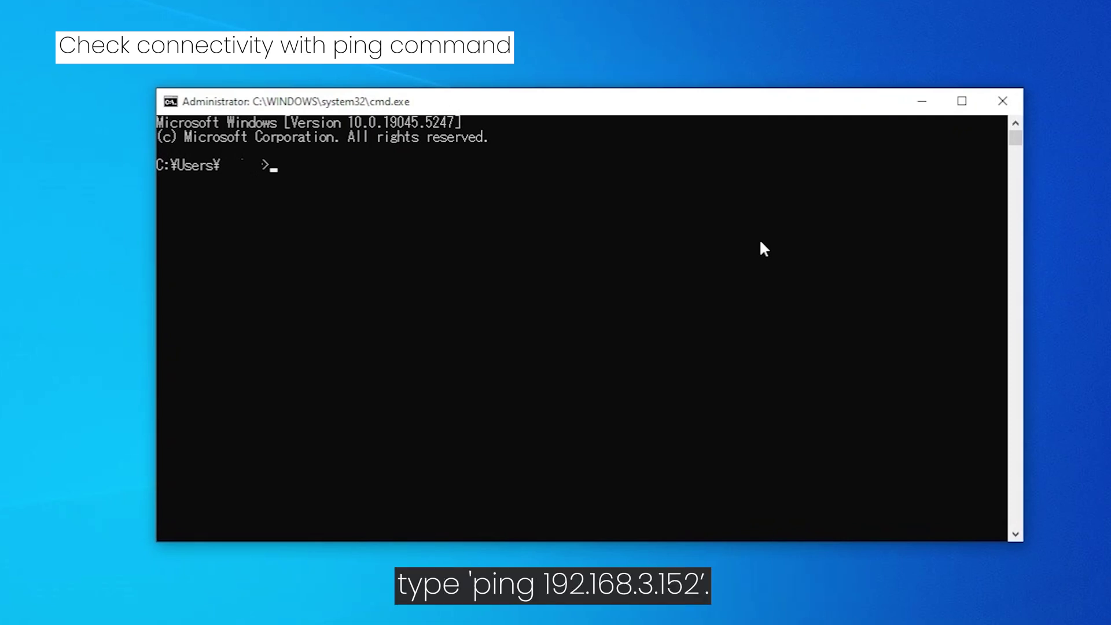
Step: Run ping 192.168.3.152 to confirm the printer answers
type("ping 192.168.")
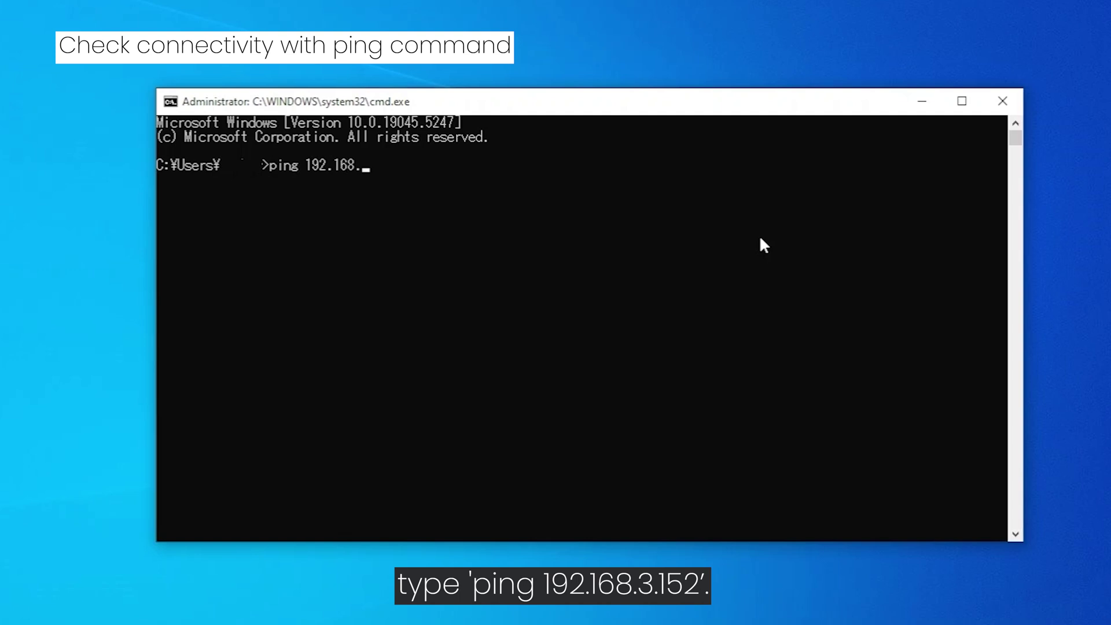
type("3.152")
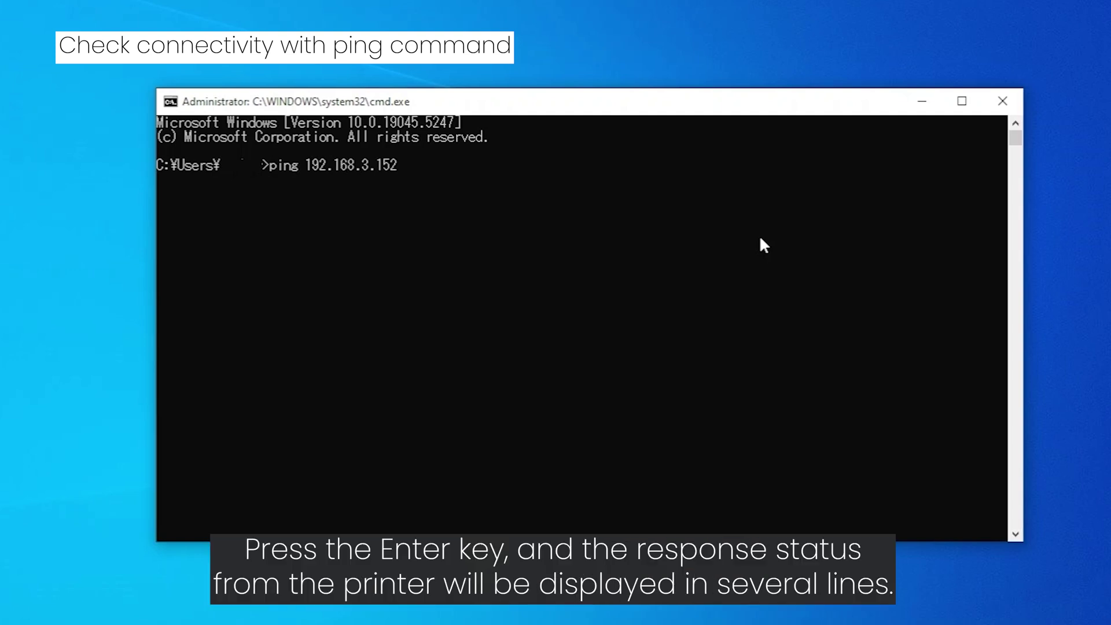
key("Return")
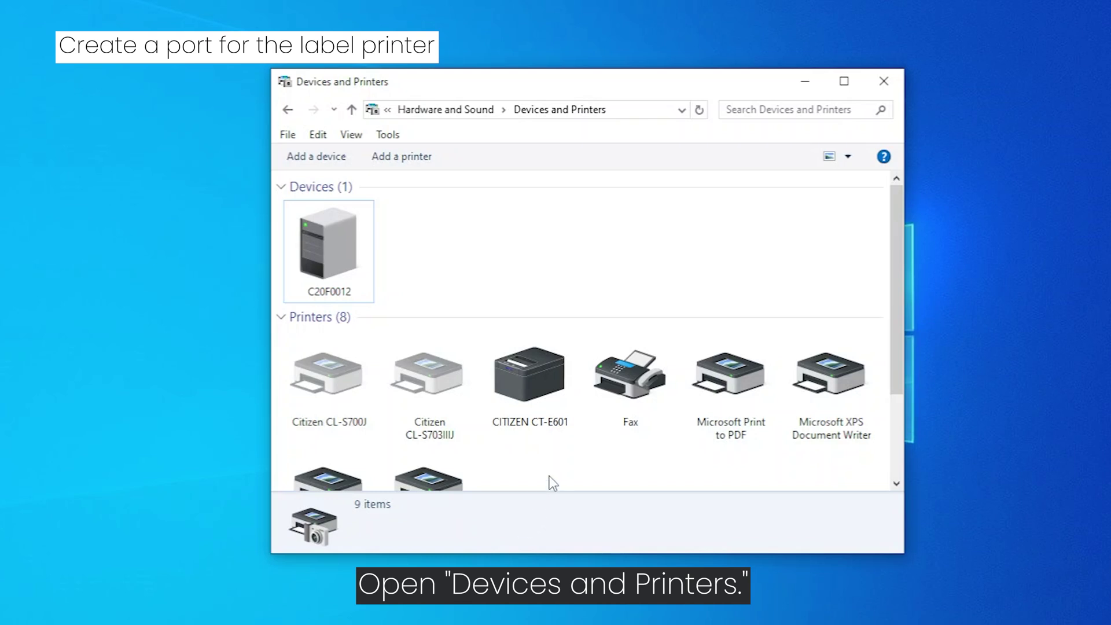
Step: Open Print server properties from a selected printer, go to Ports, and choose Add Port
left_click(622, 390)
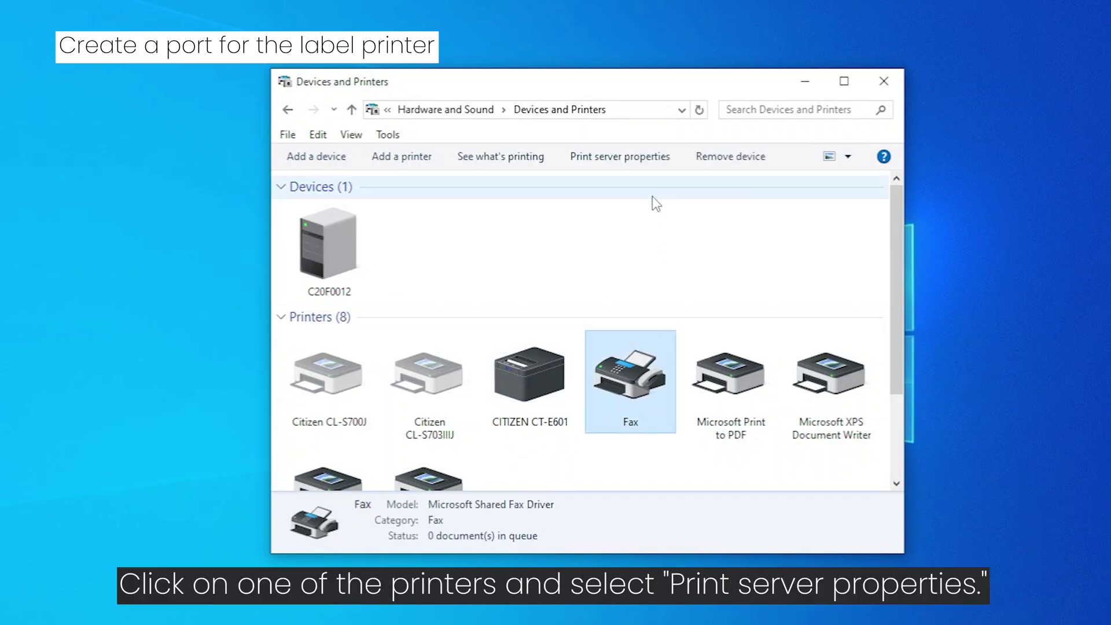
left_click(648, 168)
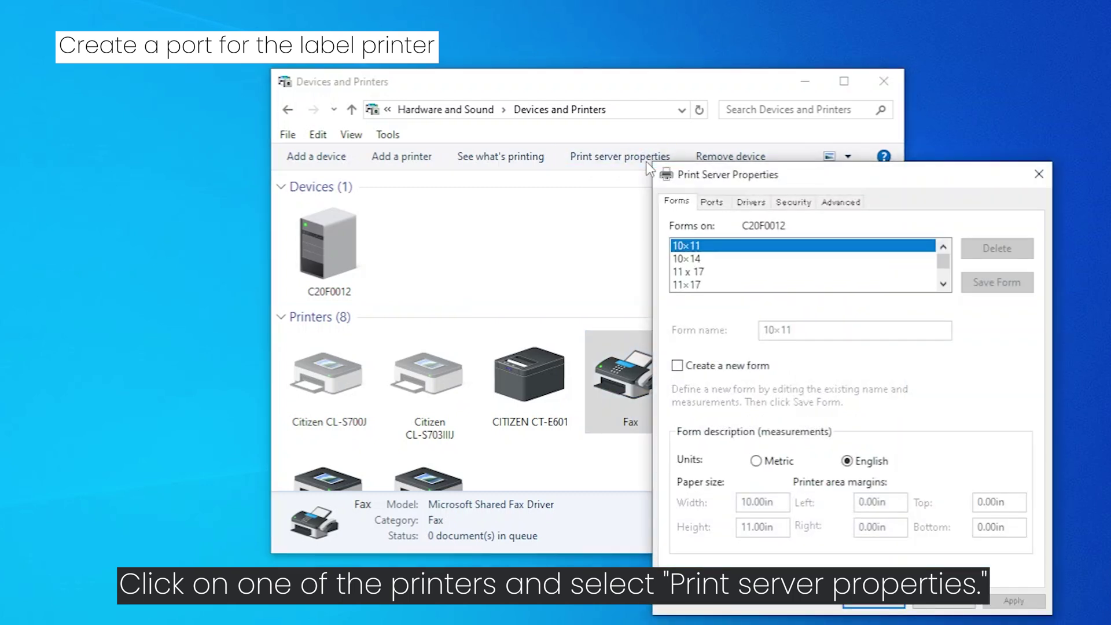
left_click_drag(704, 176, 525, 137)
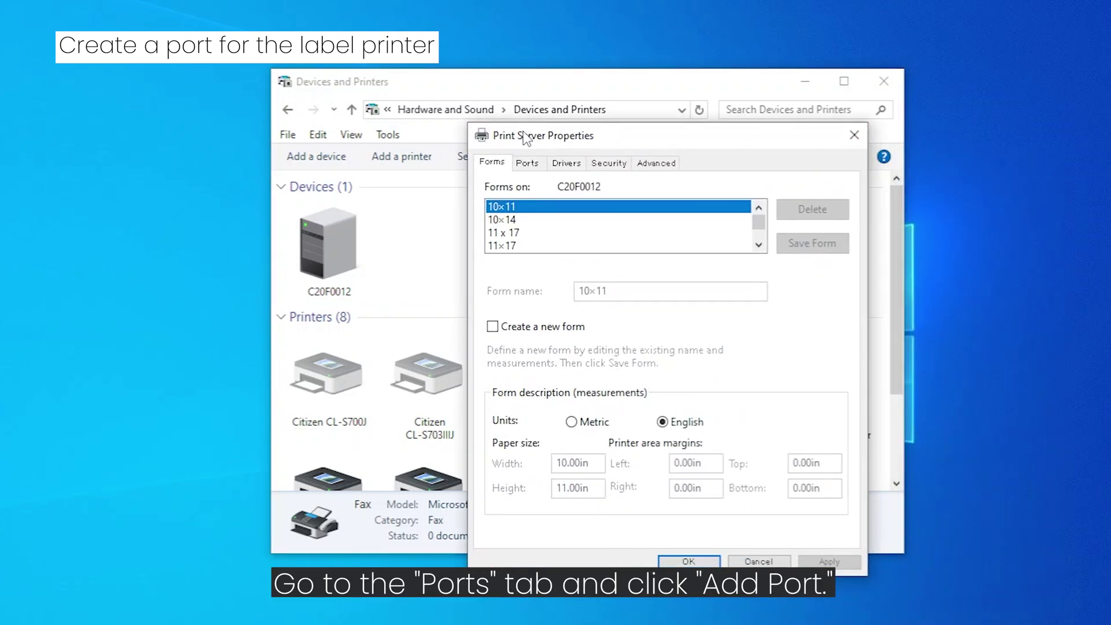
left_click(527, 163)
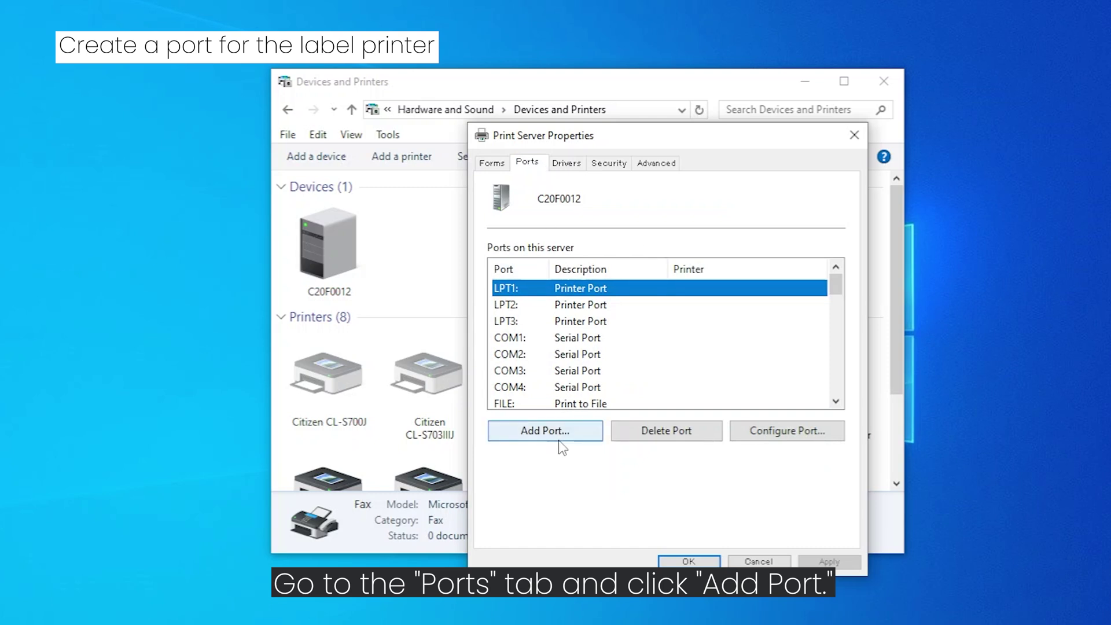
left_click(578, 431)
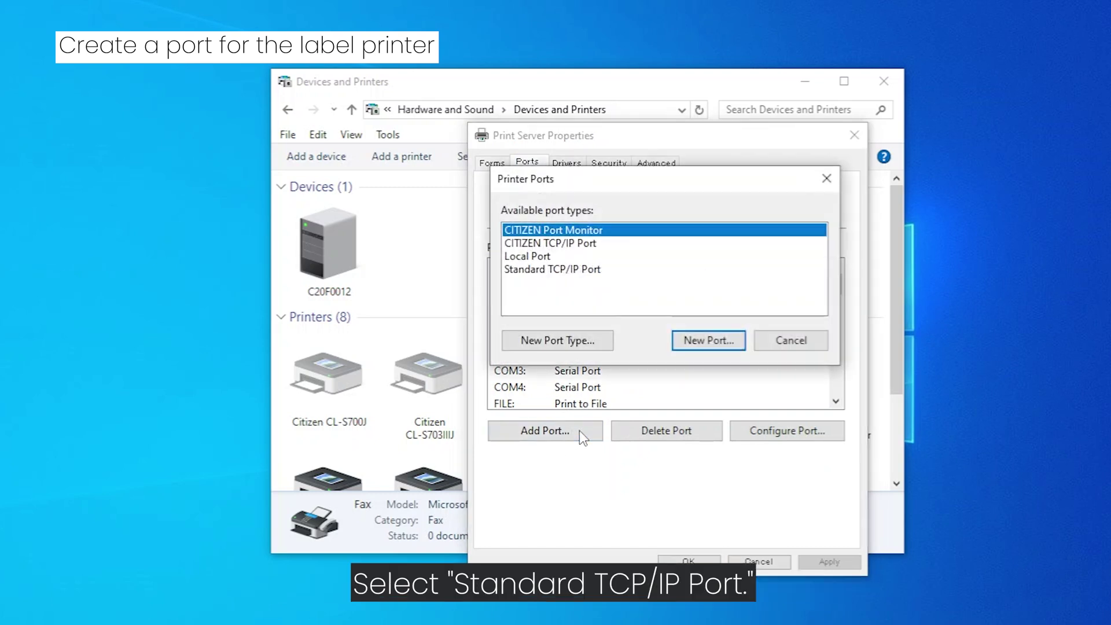
Step: Create a Standard TCP/IP port for 192.168.3.152 through the new port wizard
left_click(579, 269)
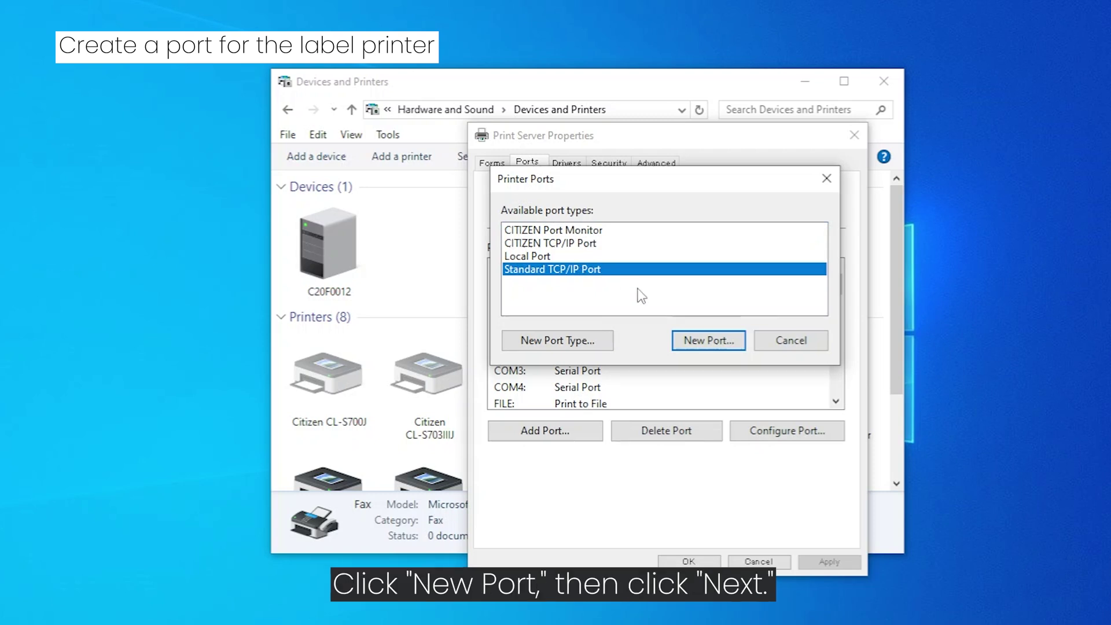
left_click(704, 340)
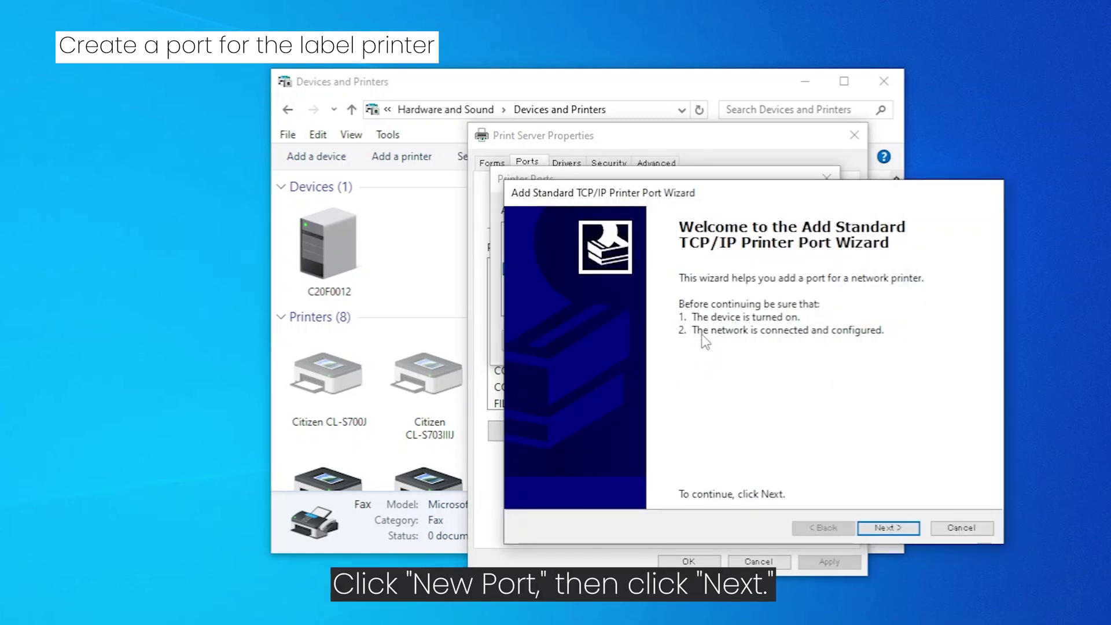
left_click(895, 528)
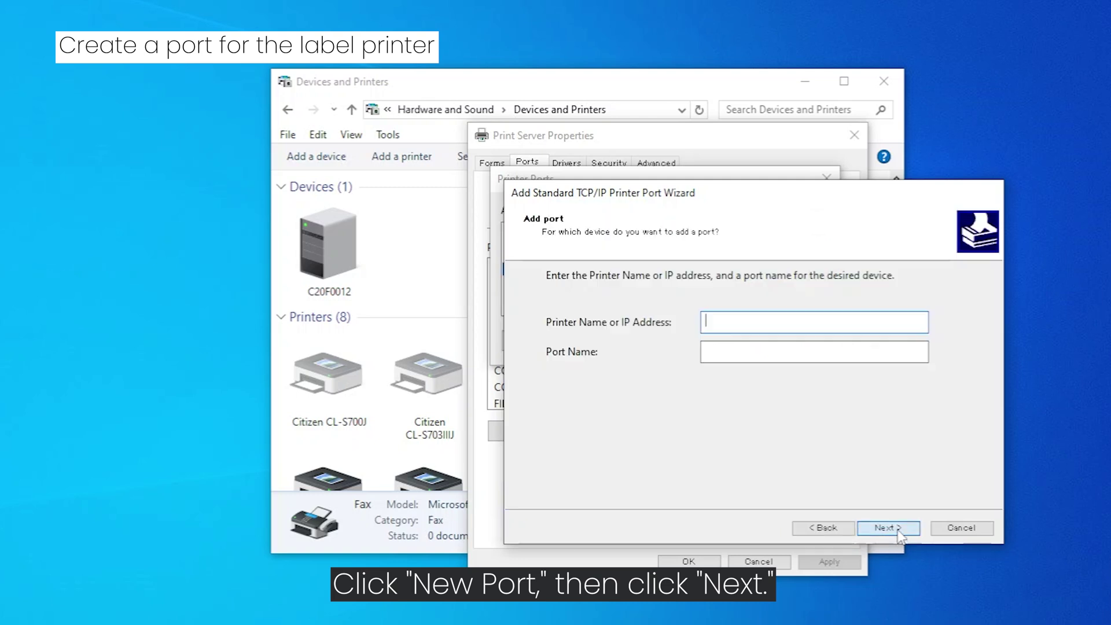
type("1")
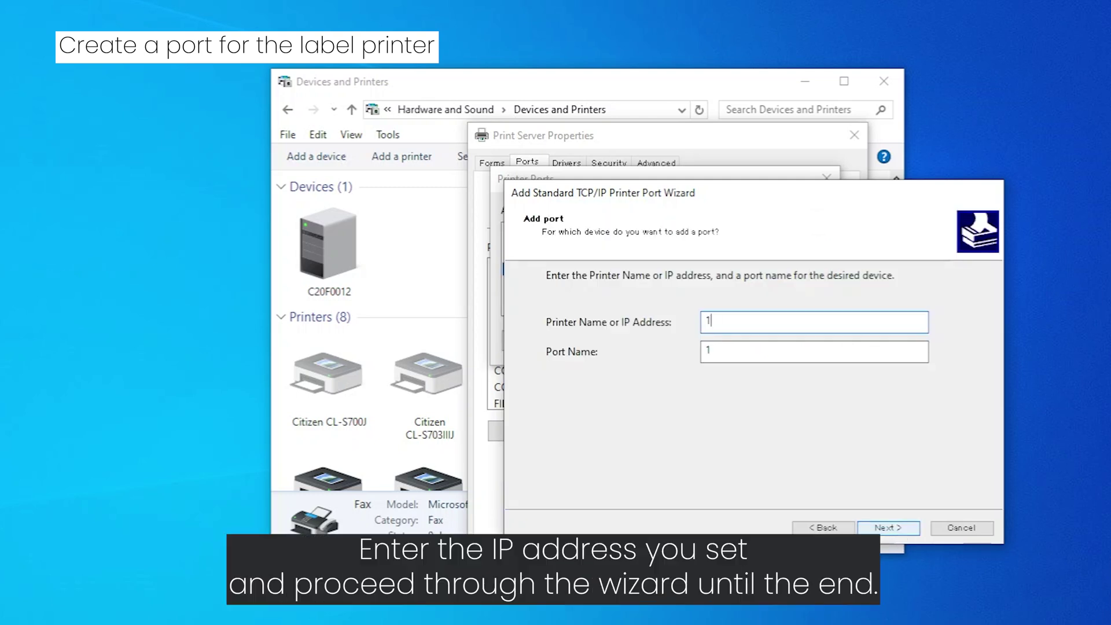
type("92.168.3.1")
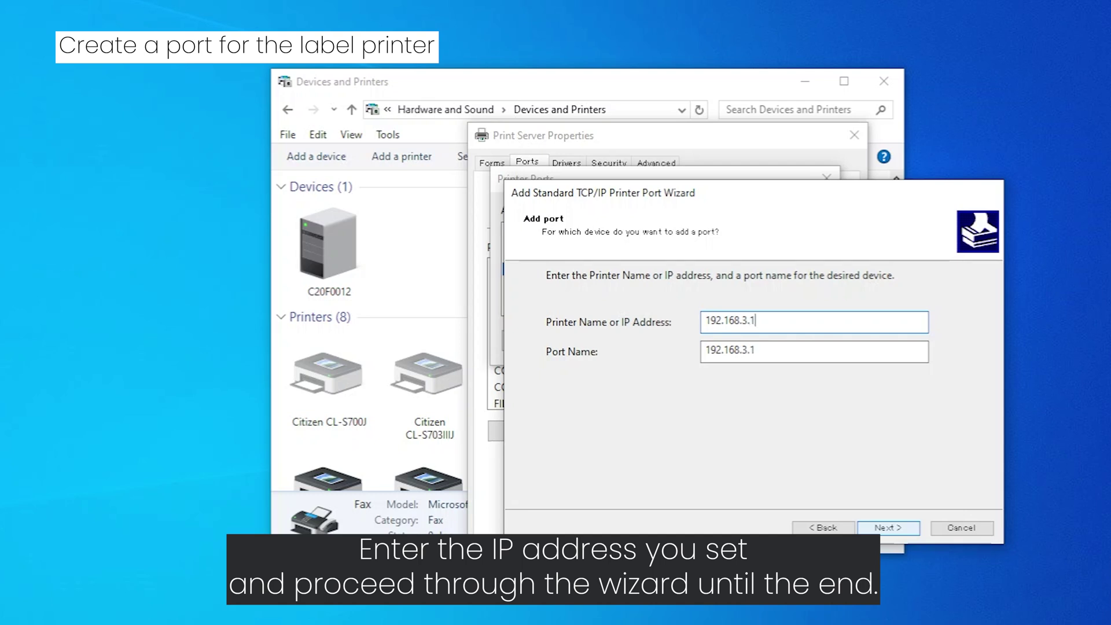
type("52")
left_click(906, 536)
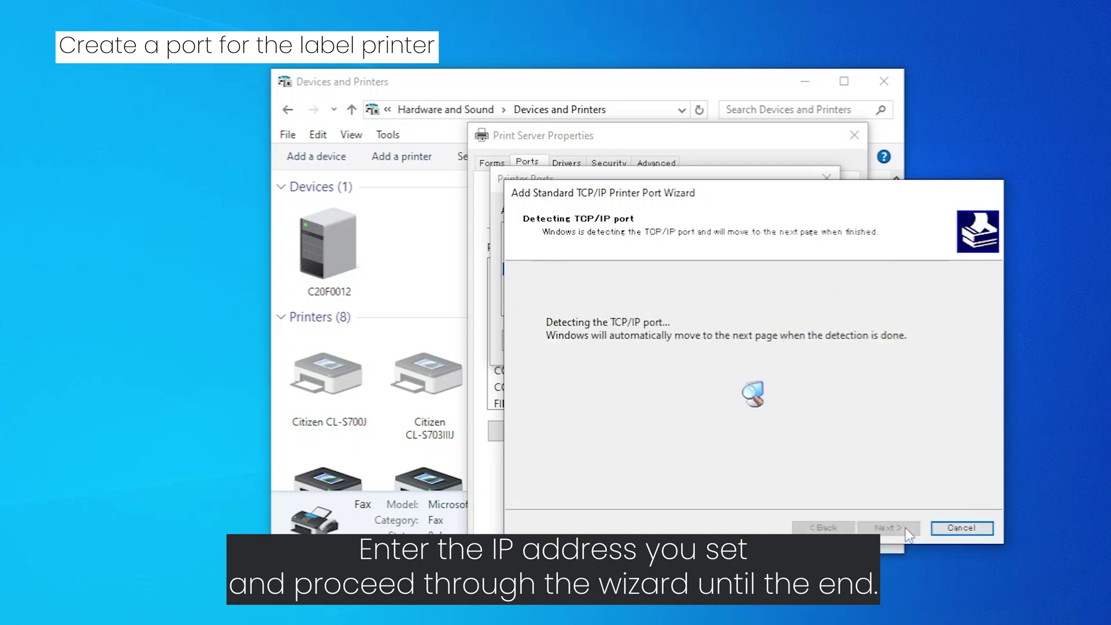
left_click(908, 531)
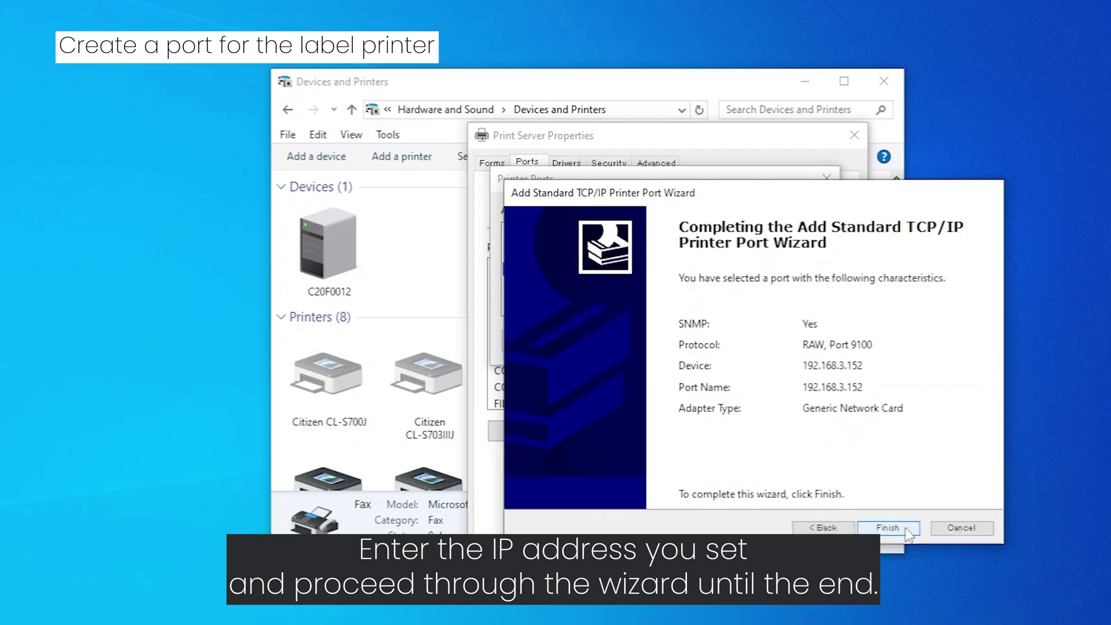
left_click(906, 529)
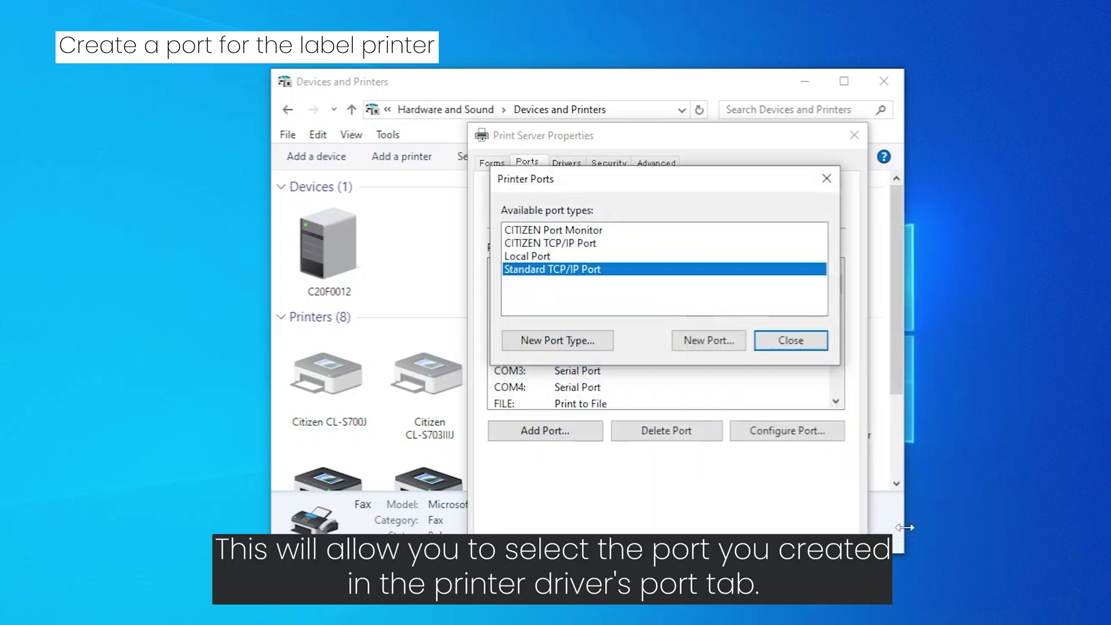